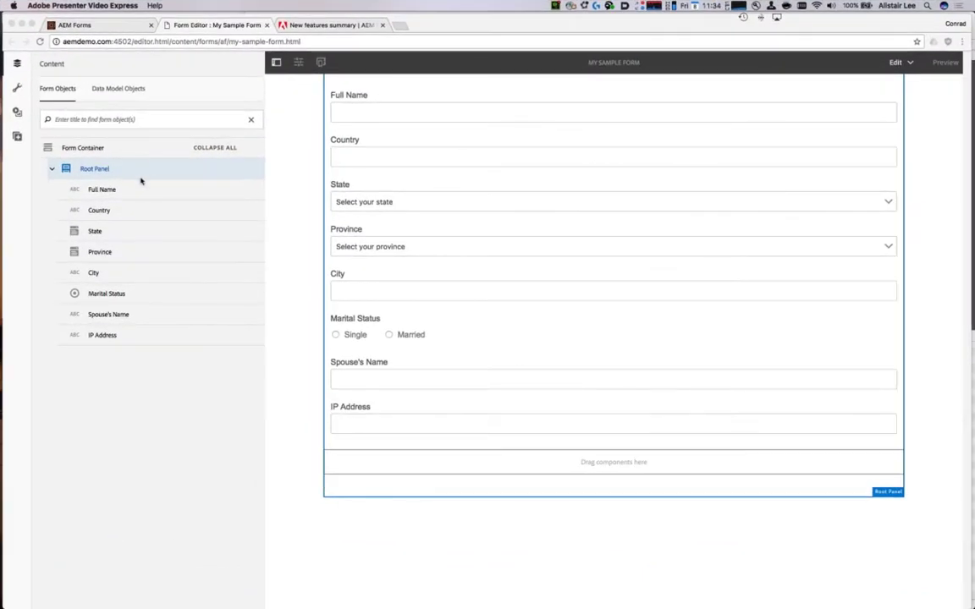
Step: Open the Root Panel's rules and edit the Initialize rule containing the freegeoip.net getJSON call
{"action": "left_click", "coordinate": [135, 168]}
{"action": "left_click", "coordinate": [422, 492]}
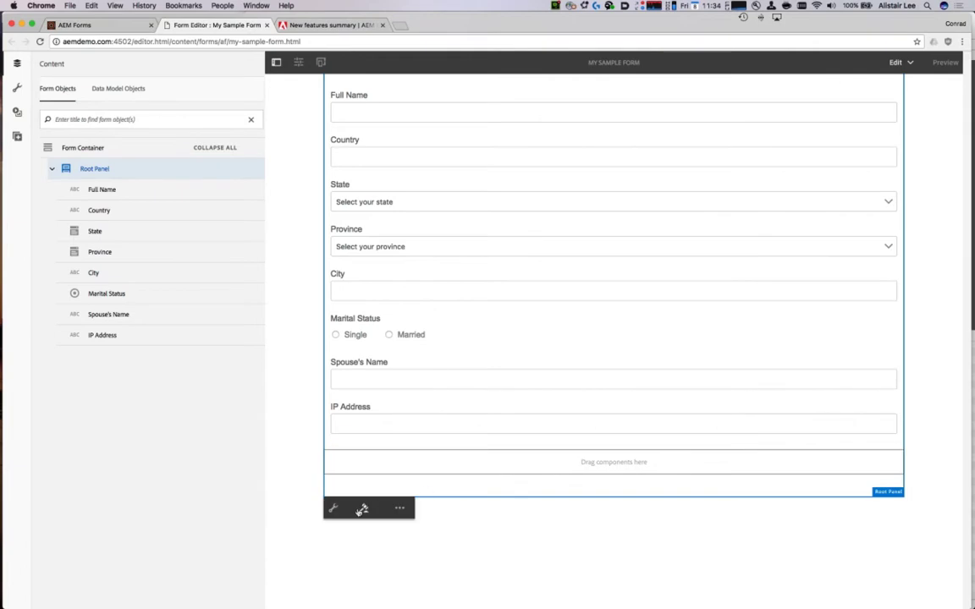
{"action": "left_click", "coordinate": [362, 506]}
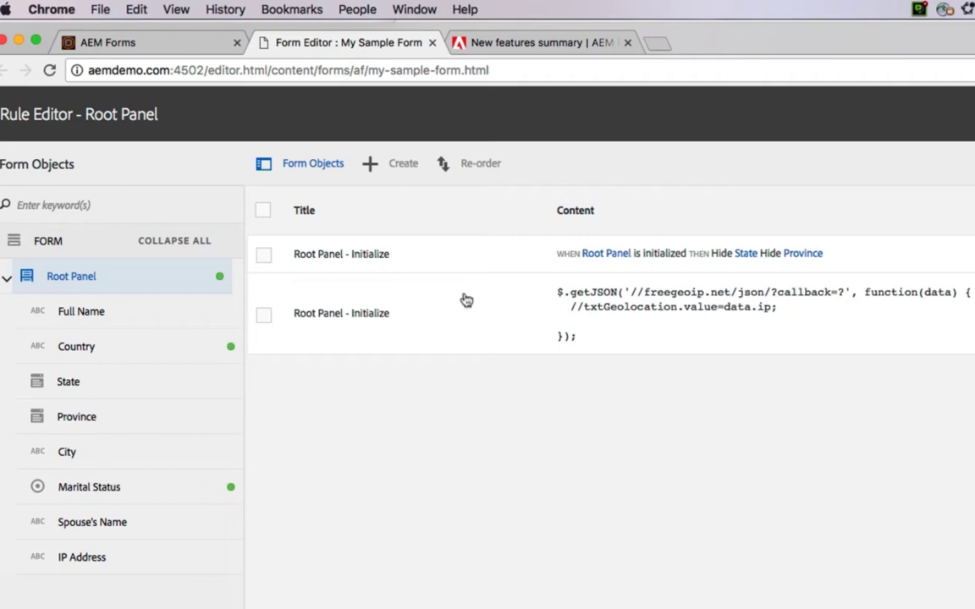
{"action": "left_click", "coordinate": [263, 315]}
{"action": "left_click", "coordinate": [391, 162]}
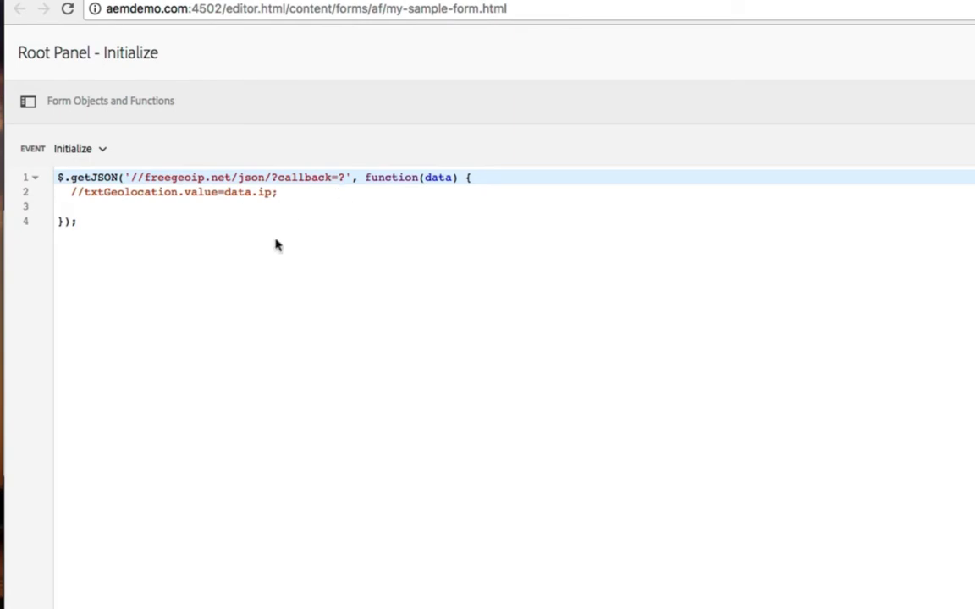
Step: Insert the txtGeolocation object on a new line below the commented line in the getJSON callback
{"action": "left_click", "coordinate": [326, 190]}
{"action": "key", "text": "Return"}
{"action": "type", "text": "//"}
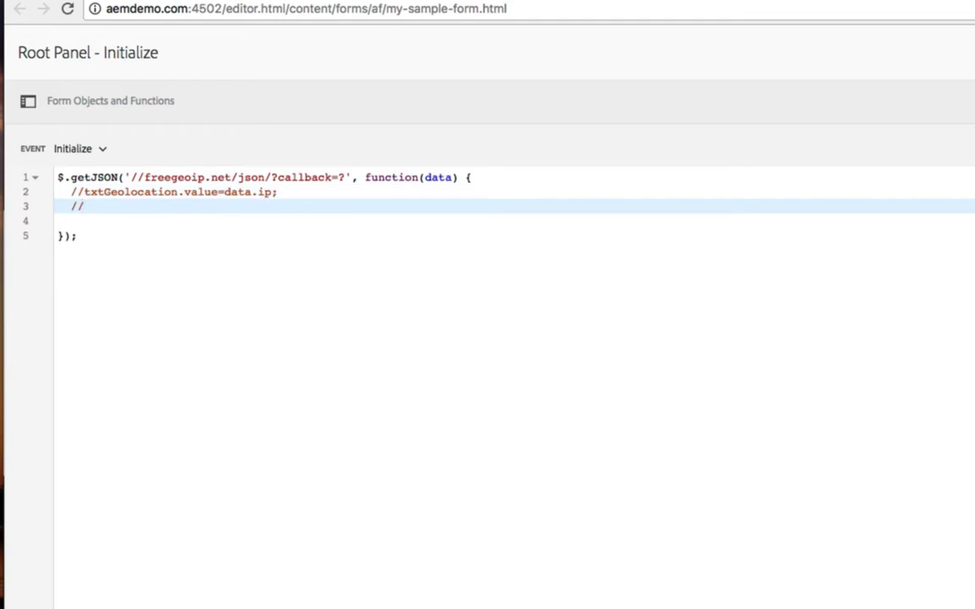
{"action": "key", "text": "BackSpace"}
{"action": "key", "text": "BackSpace"}
{"action": "type", "text": "txt"}
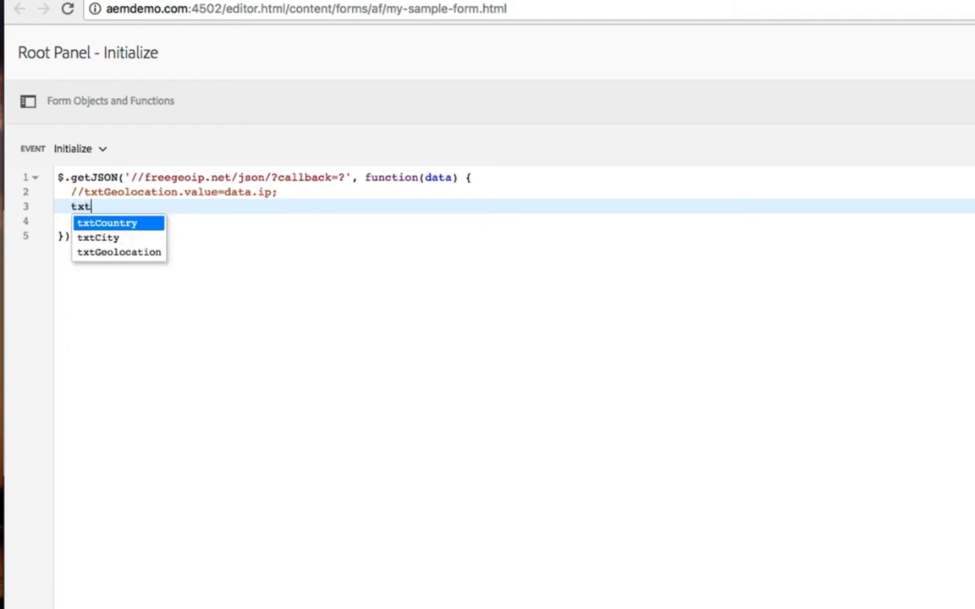
{"action": "key", "text": "Down"}
{"action": "key", "text": "Down"}
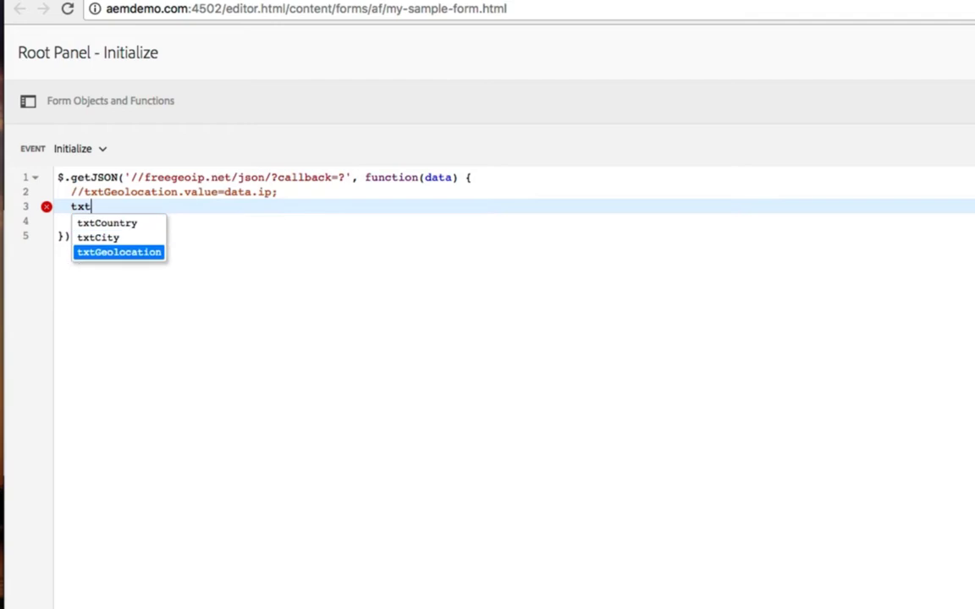
{"action": "key", "text": "Return"}
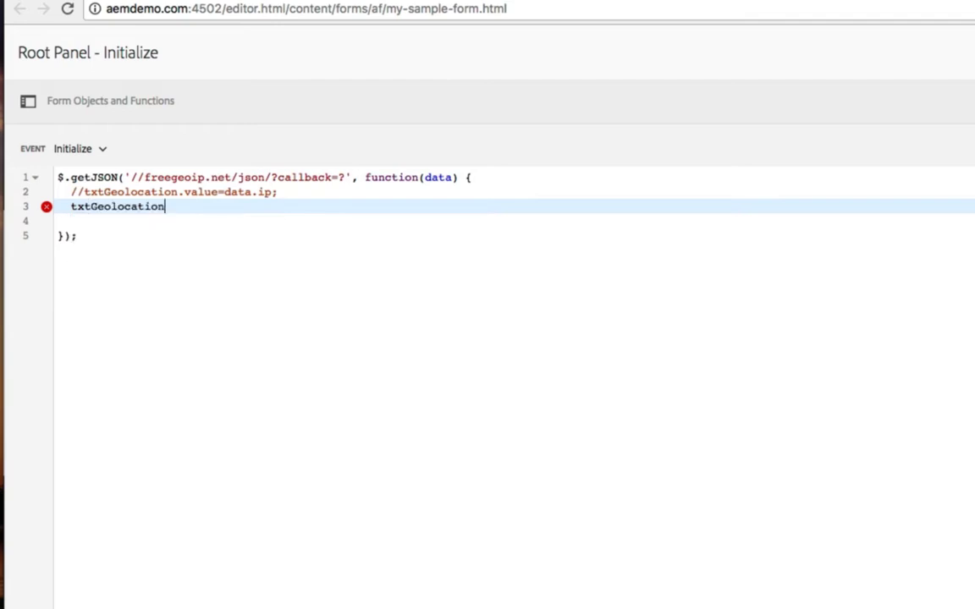
Step: Complete the statement as txtGeolocation.value = data.ip; and save the Initialize rule
{"action": "type", "text": "."}
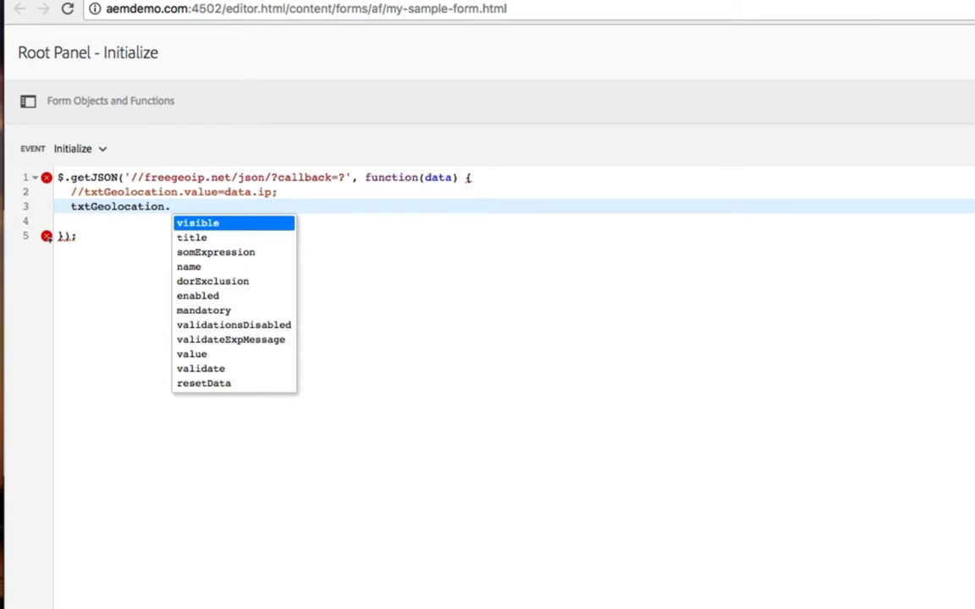
{"action": "key", "text": "Down"}
{"action": "key", "text": "Down"}
{"action": "key", "text": "Down"}
{"action": "key", "text": "Down"}
{"action": "key", "text": "Down"}
{"action": "key", "text": "Down"}
{"action": "key", "text": "Down"}
{"action": "key", "text": "Down"}
{"action": "key", "text": "Down"}
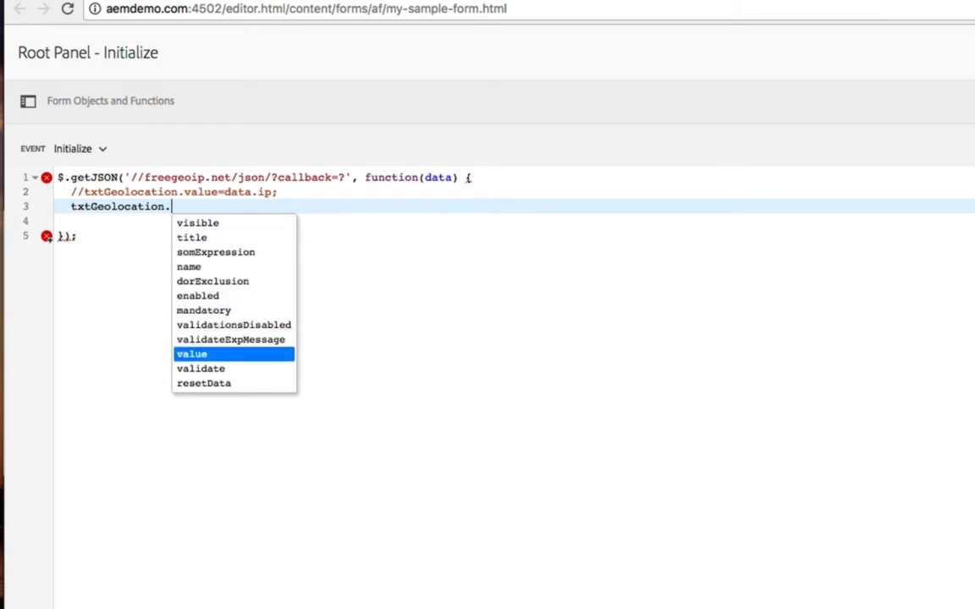
{"action": "key", "text": "Return"}
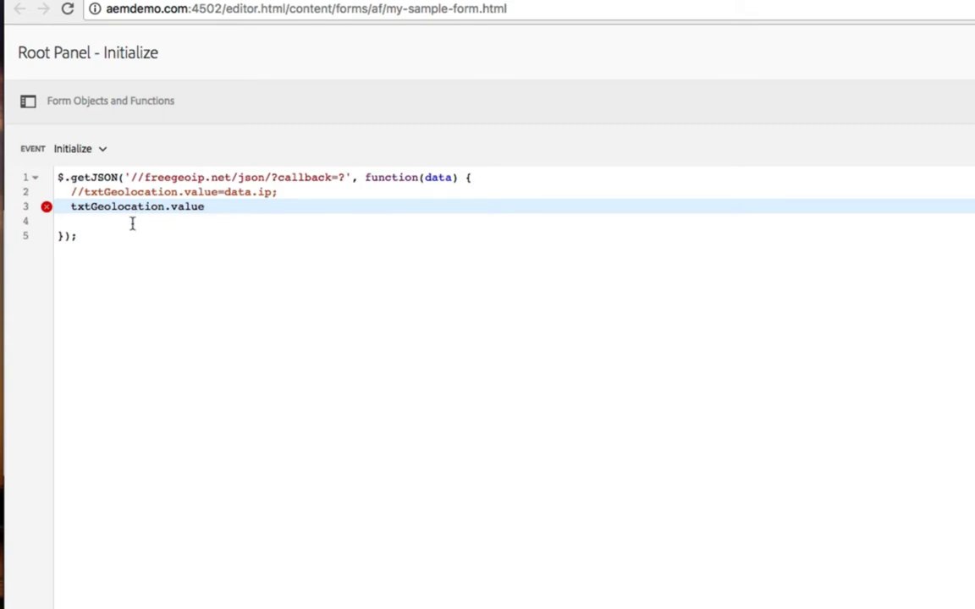
{"action": "type", "text": "= data.ip"}
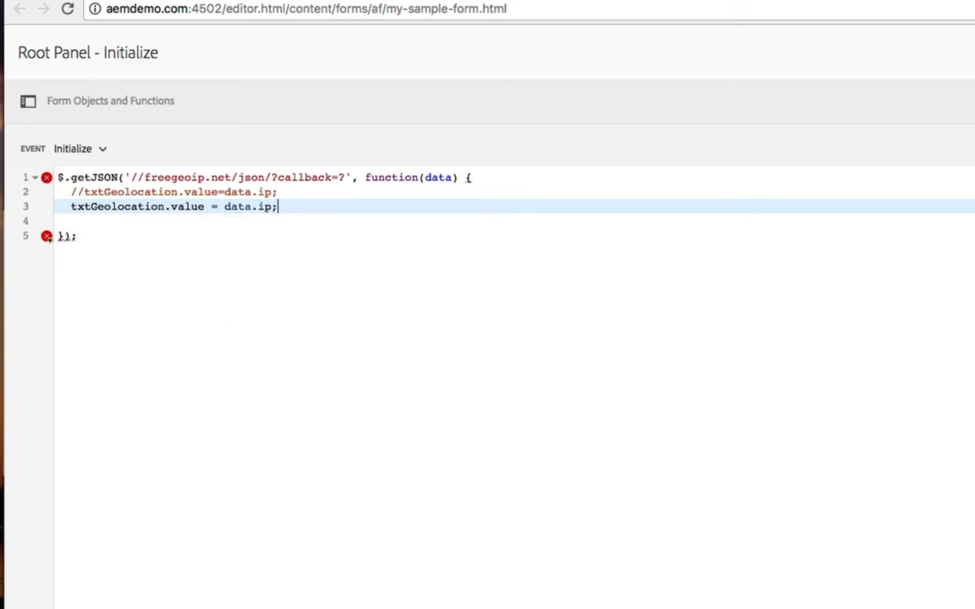
{"action": "type", "text": ";"}
{"action": "scroll", "coordinate": [758, 170], "scroll_direction": "down", "scroll_amount": 1}
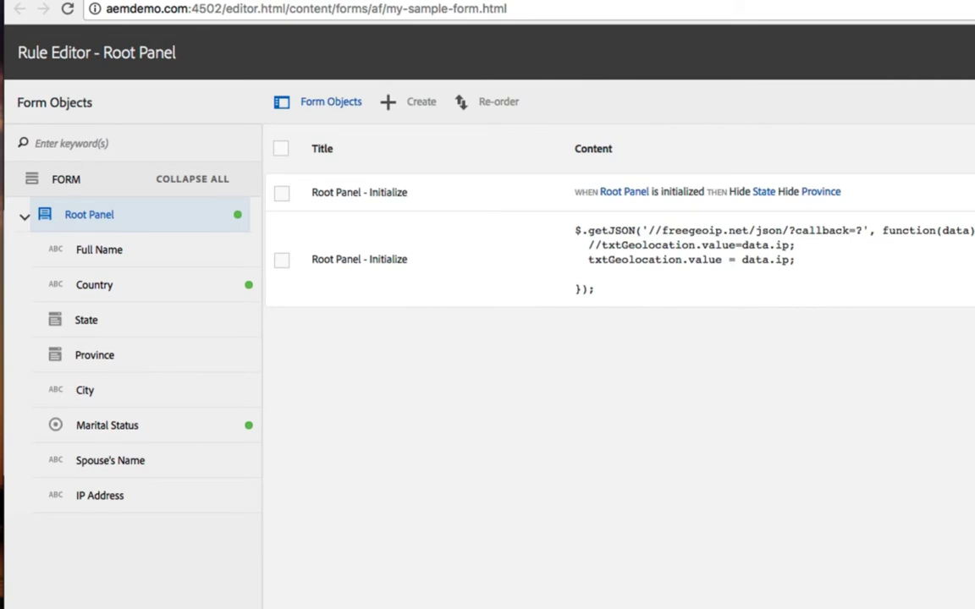
Step: Create a new rule for the Province object and switch it from the code editor to the visual editor
{"action": "left_click", "coordinate": [198, 426]}
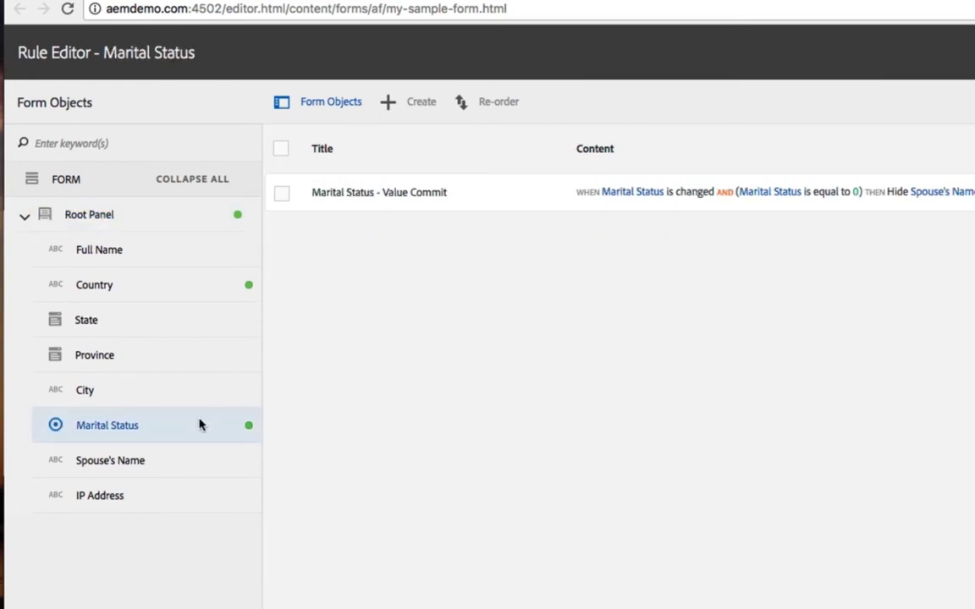
{"action": "left_click", "coordinate": [165, 362]}
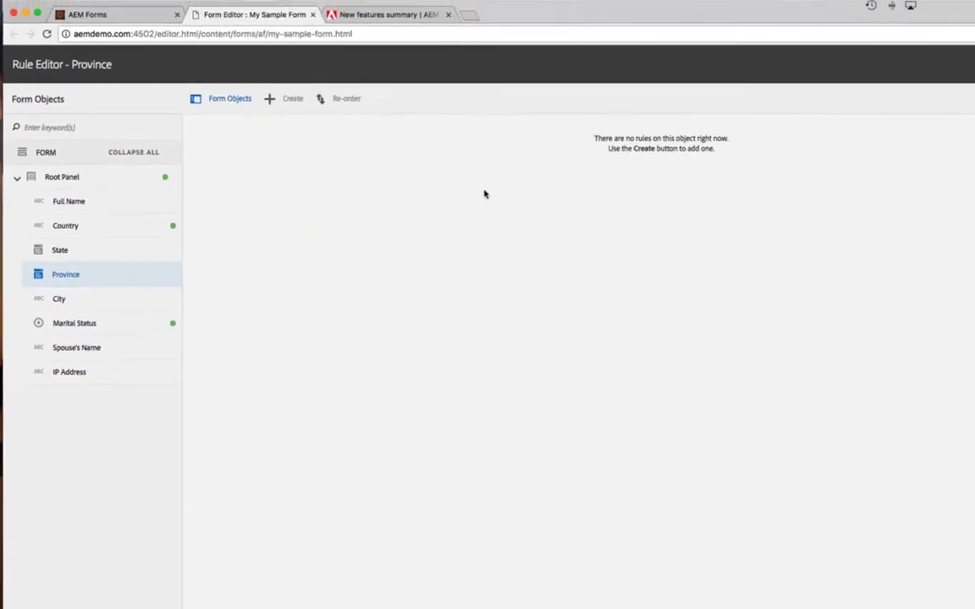
{"action": "left_click", "coordinate": [364, 100]}
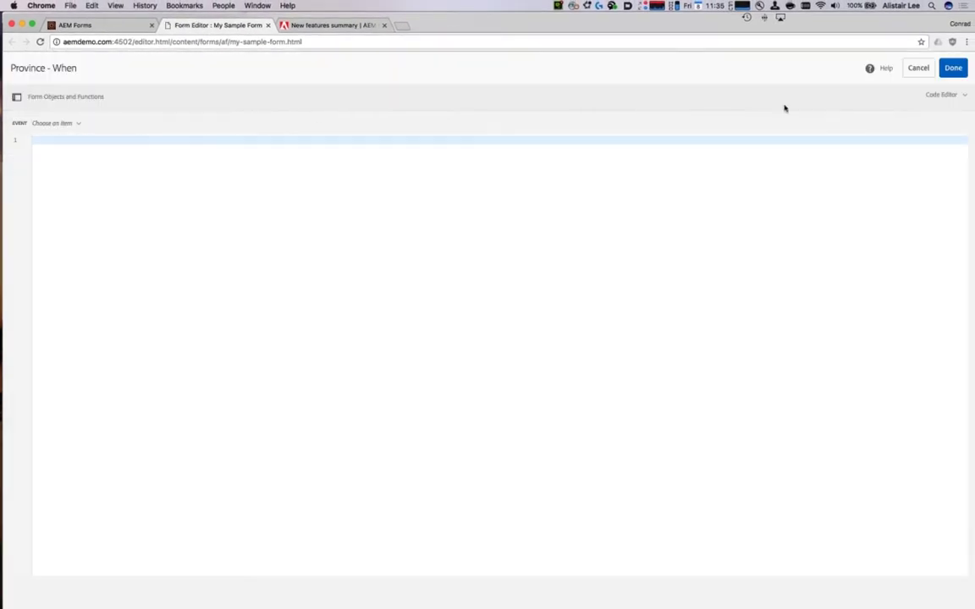
{"action": "left_click", "coordinate": [923, 95]}
{"action": "left_click", "coordinate": [919, 121]}
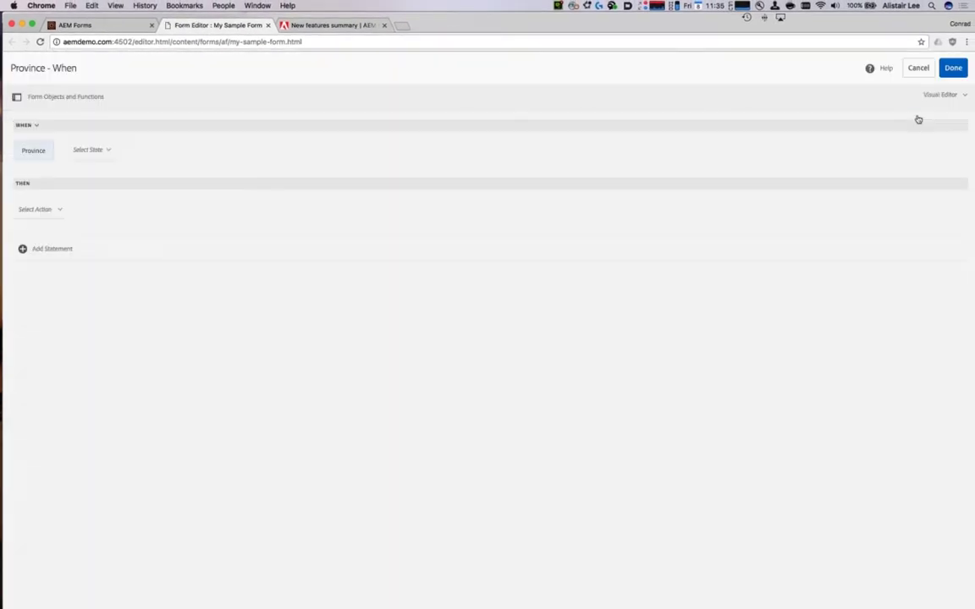
Step: Try the condition "is equal to" for Province with a value from its province options, then discard the rule
{"action": "left_click", "coordinate": [93, 150]}
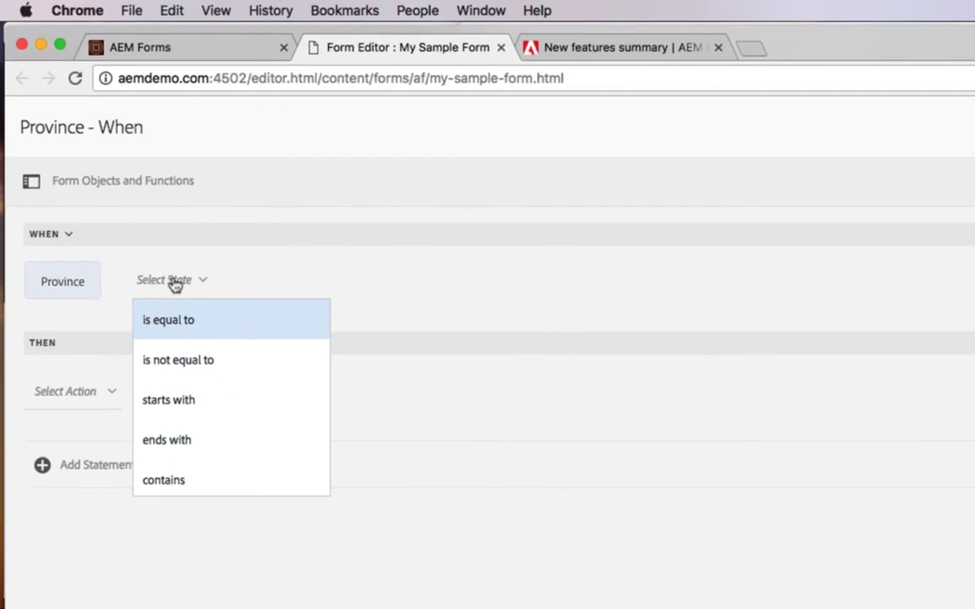
{"action": "left_click", "coordinate": [165, 305]}
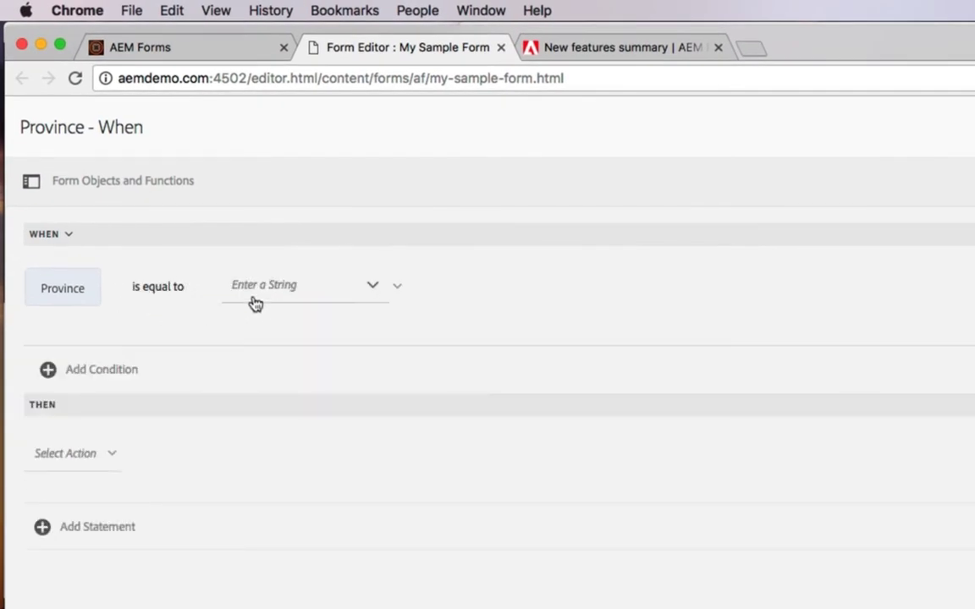
{"action": "left_click", "coordinate": [364, 282]}
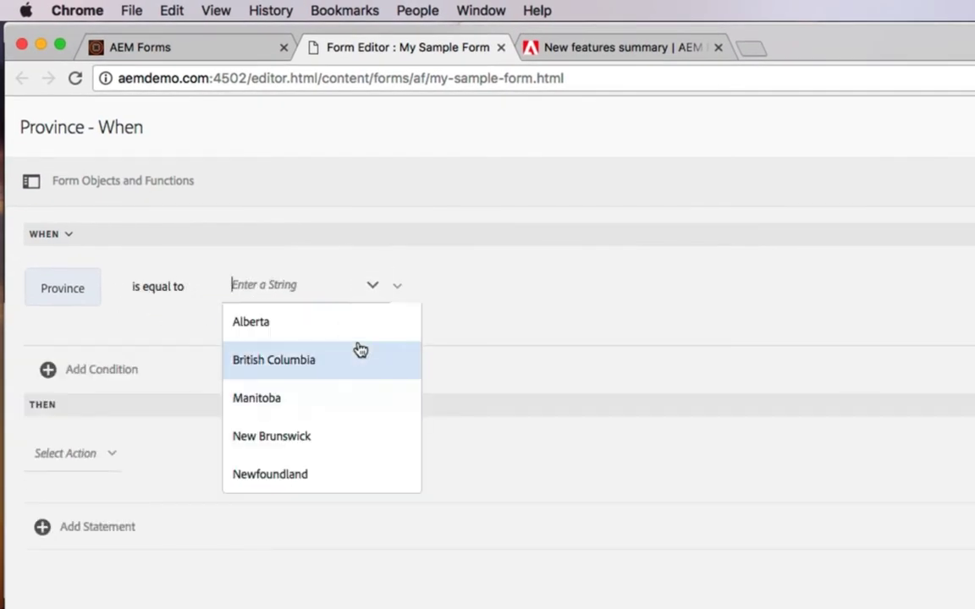
{"action": "scroll", "coordinate": [360, 356], "scroll_direction": "down", "scroll_amount": 3}
{"action": "scroll", "coordinate": [361, 355], "scroll_direction": "down", "scroll_amount": 5}
{"action": "scroll", "coordinate": [361, 356], "scroll_direction": "up", "scroll_amount": 1}
{"action": "scroll", "coordinate": [361, 356], "scroll_direction": "up", "scroll_amount": 5}
{"action": "left_click", "coordinate": [361, 357]}
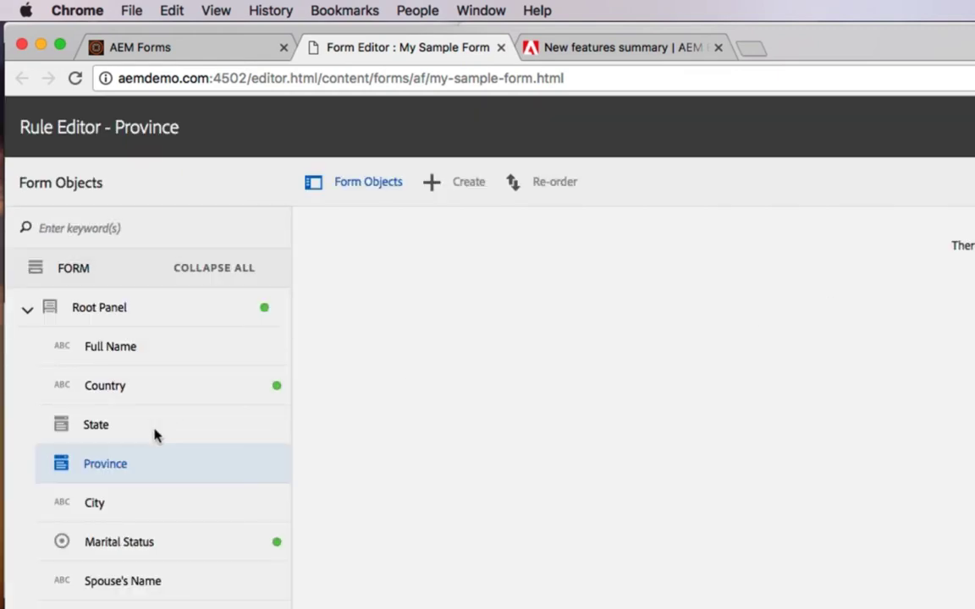
Step: Try a new Marital Status rule with the condition "is equal to" Single, then discard it
{"action": "left_click", "coordinate": [144, 543]}
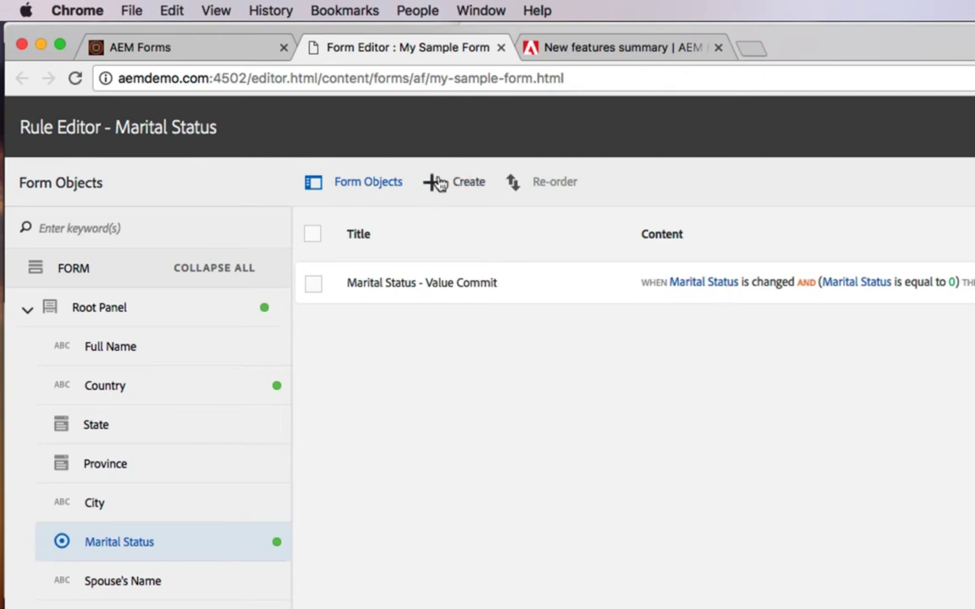
{"action": "left_click", "coordinate": [441, 182]}
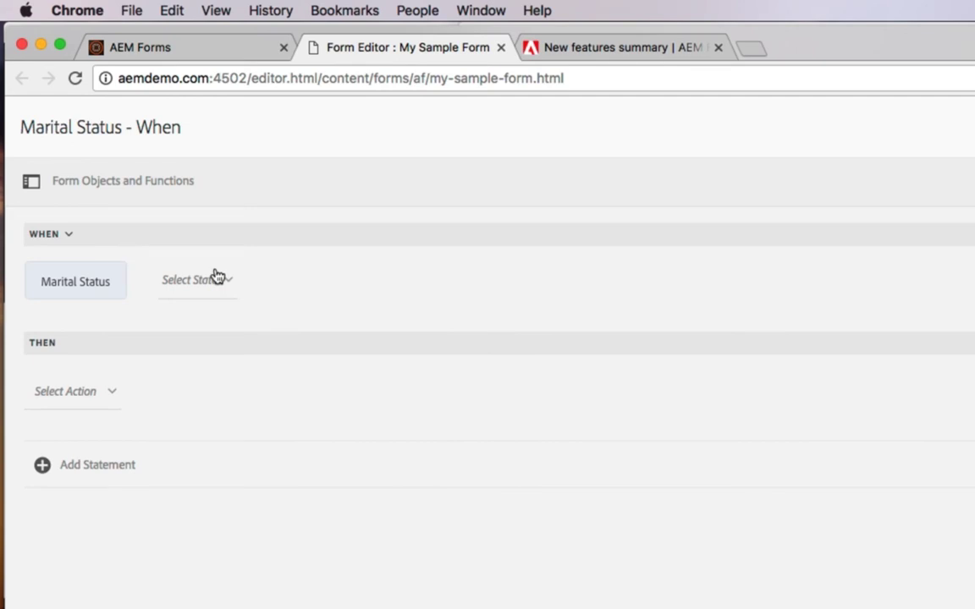
{"action": "left_click", "coordinate": [212, 277]}
{"action": "left_click", "coordinate": [212, 320]}
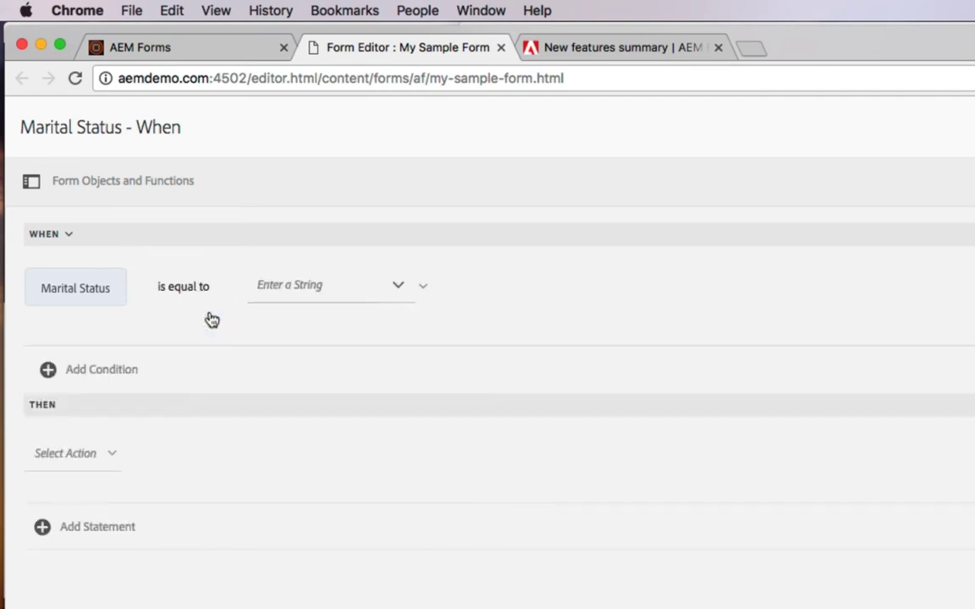
{"action": "left_click", "coordinate": [397, 284]}
{"action": "left_click", "coordinate": [351, 326]}
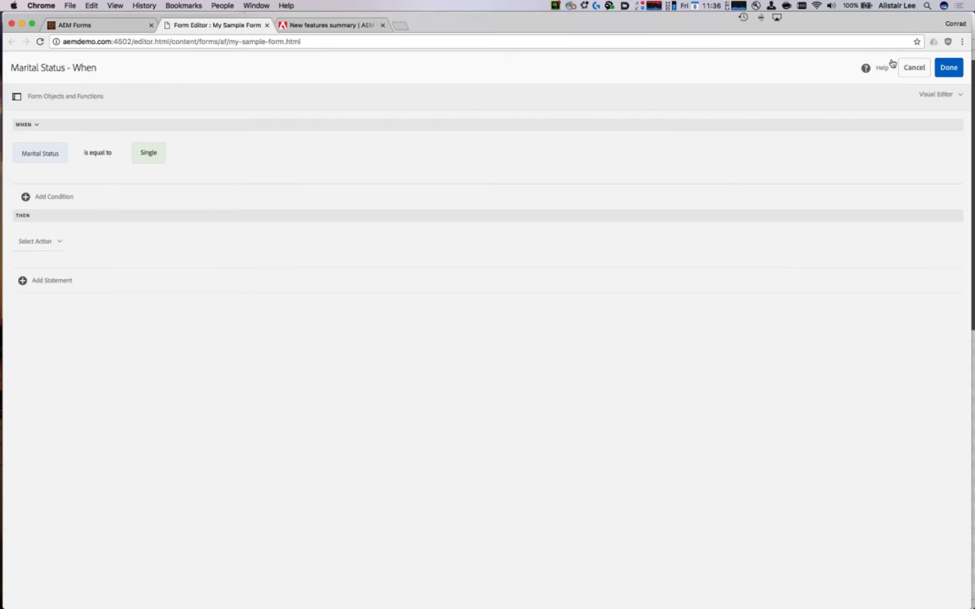
{"action": "left_click", "coordinate": [904, 67]}
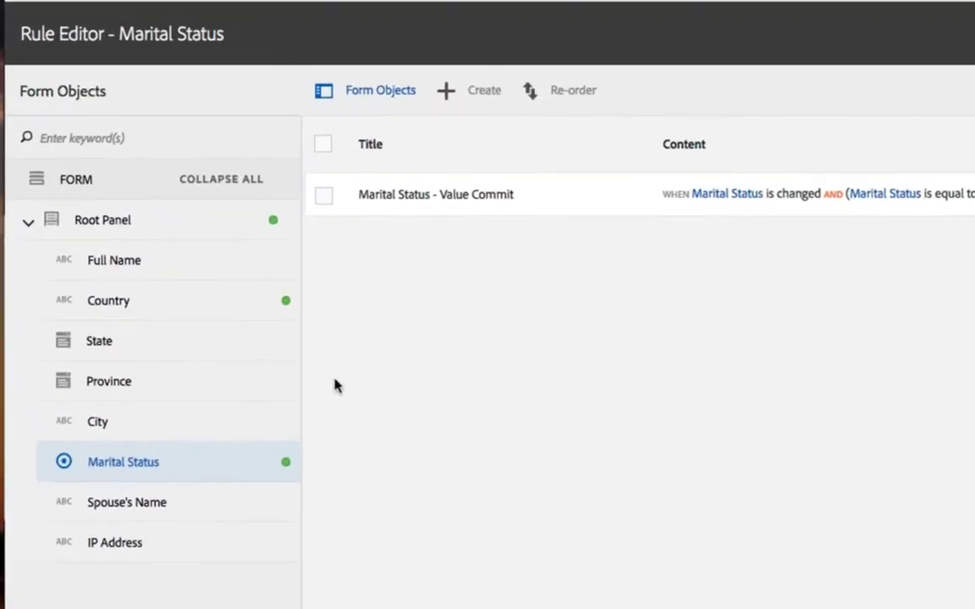
Step: Create a rule for the IP Address field with the condition "is changed"
{"action": "left_click", "coordinate": [178, 540]}
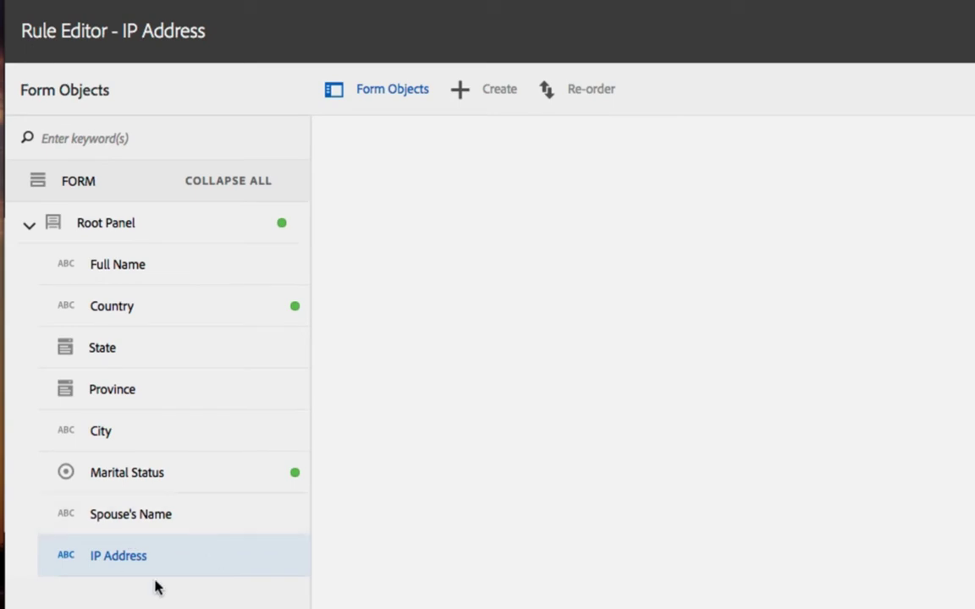
{"action": "left_click", "coordinate": [468, 95]}
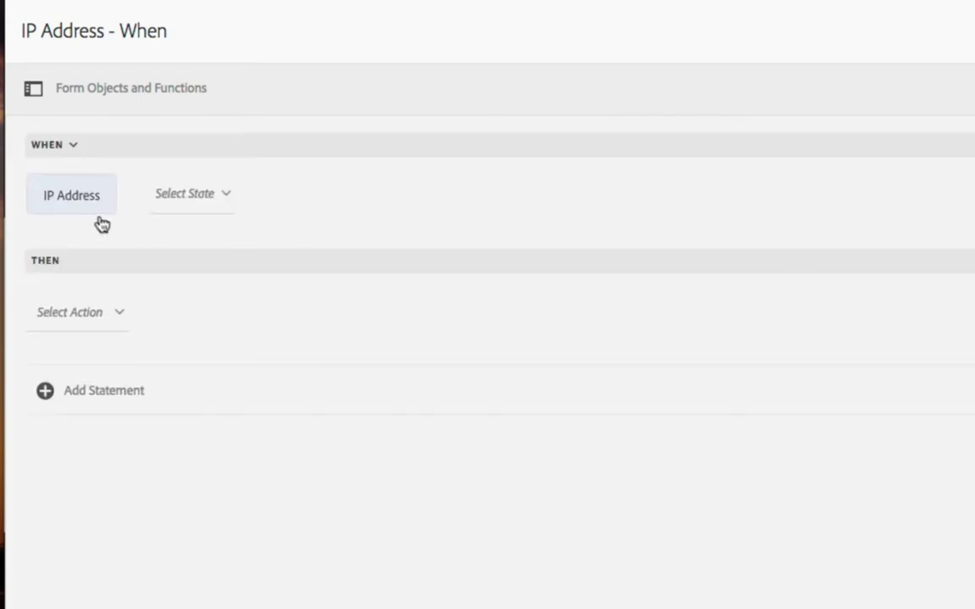
{"action": "left_click", "coordinate": [207, 195]}
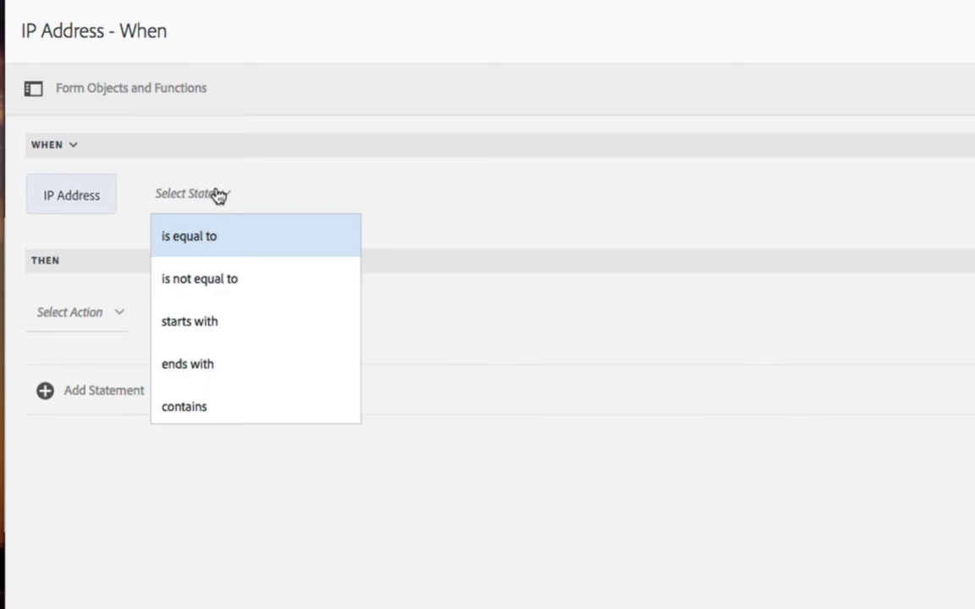
{"action": "scroll", "coordinate": [229, 267], "scroll_direction": "down", "scroll_amount": 4}
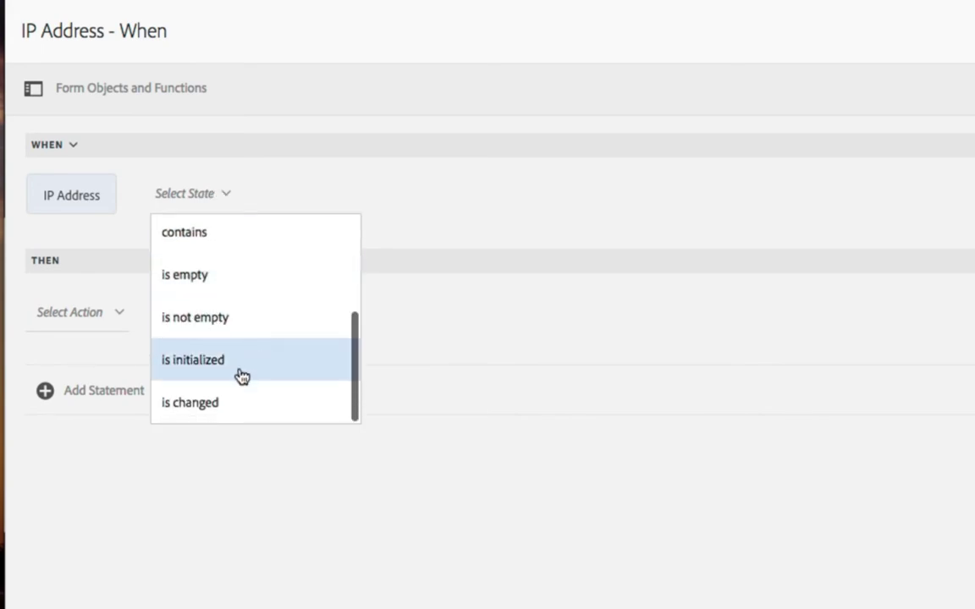
{"action": "left_click", "coordinate": [248, 398]}
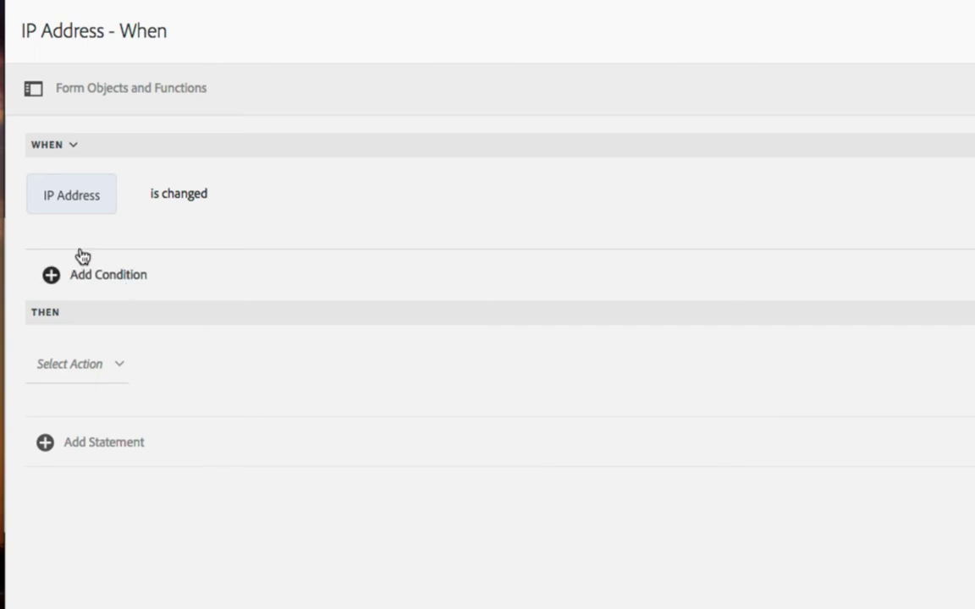
{"action": "left_click", "coordinate": [102, 364]}
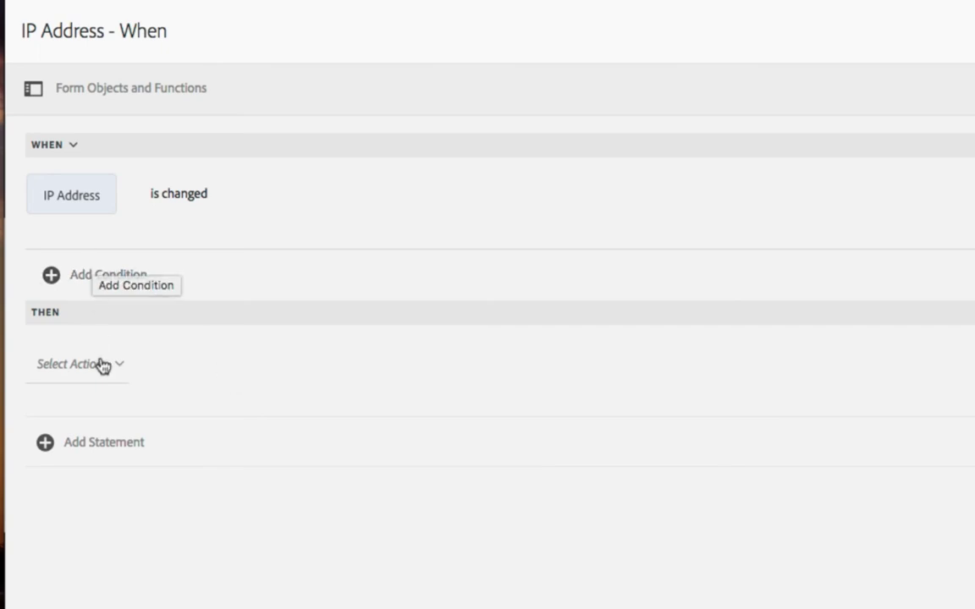
{"action": "scroll", "coordinate": [153, 424], "scroll_direction": "down", "scroll_amount": 3}
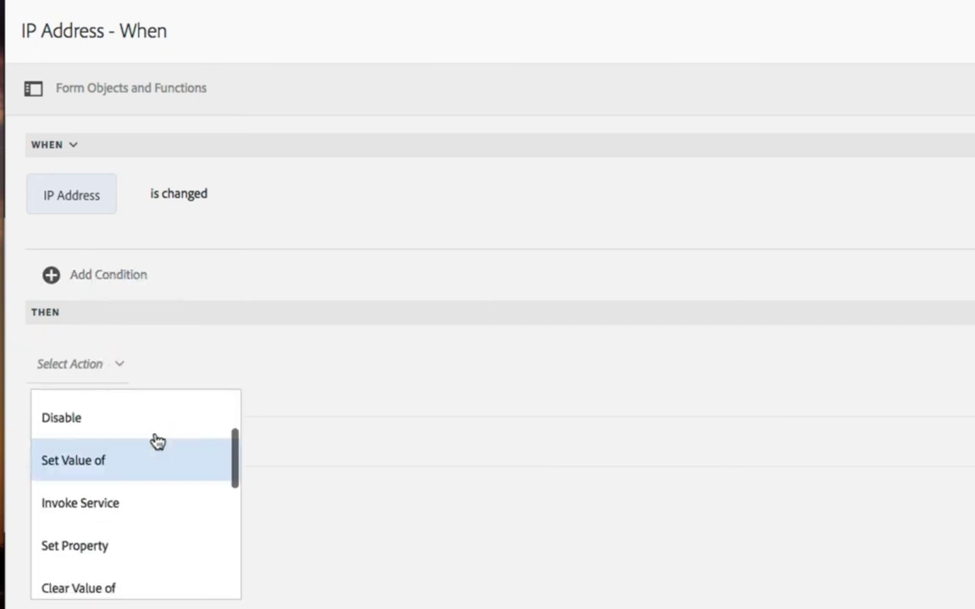
{"action": "left_click", "coordinate": [149, 500]}
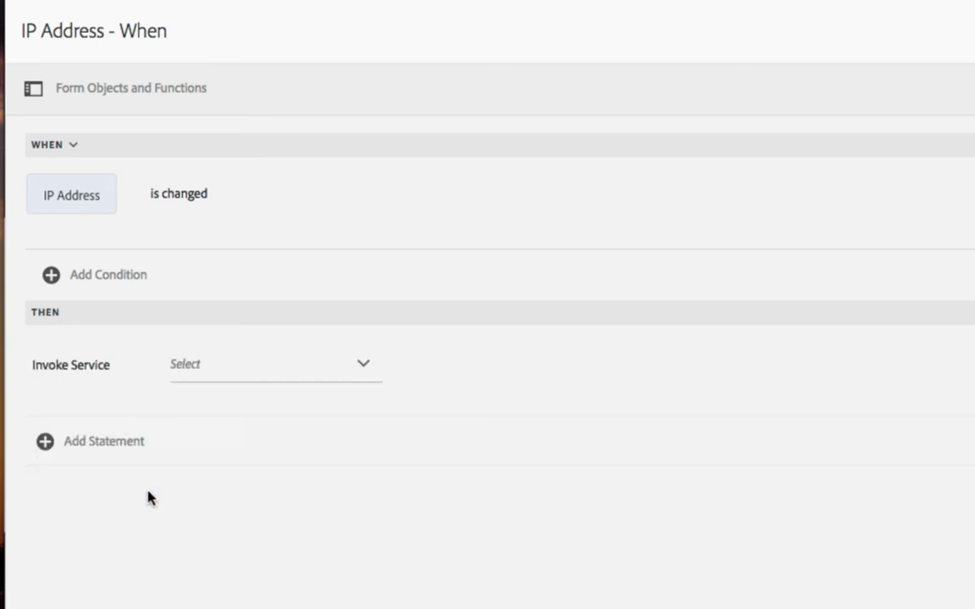
{"action": "left_click", "coordinate": [254, 348]}
{"action": "key", "text": "ctrl+v"}
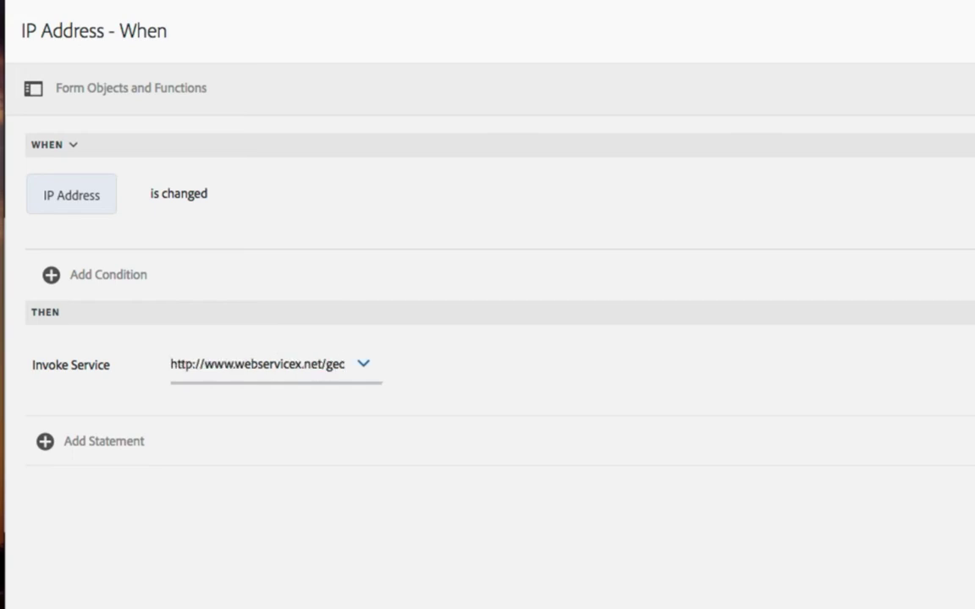
{"action": "left_click", "coordinate": [257, 364]}
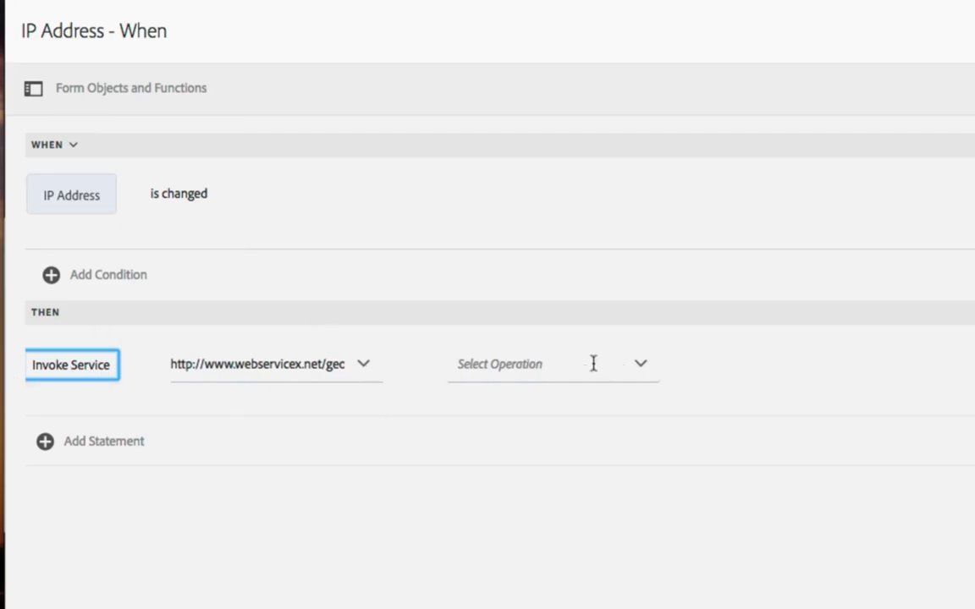
Step: Select the GetGeoIP operation for the invoked service and go through its output variables
{"action": "left_click", "coordinate": [621, 363]}
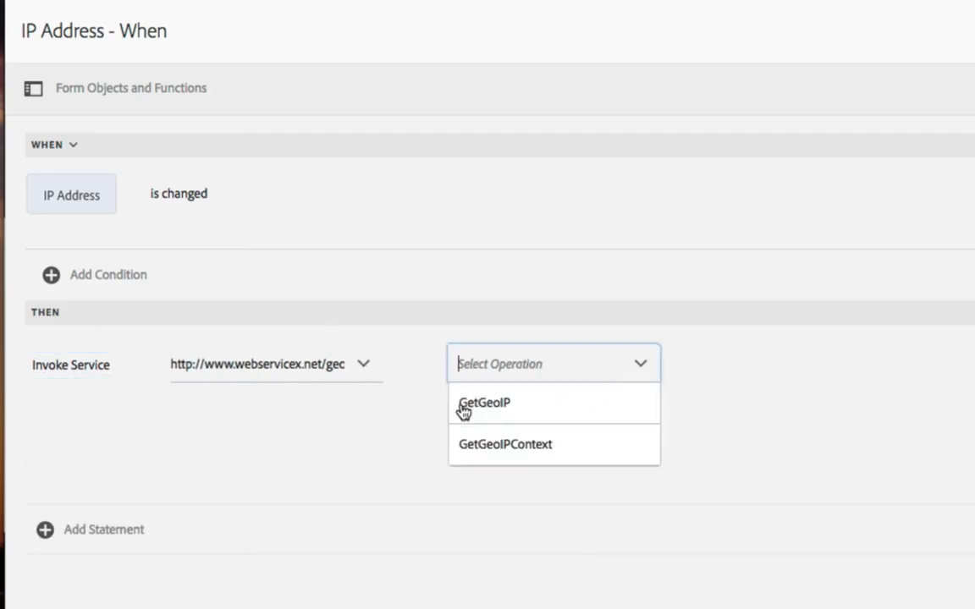
{"action": "left_click", "coordinate": [497, 405]}
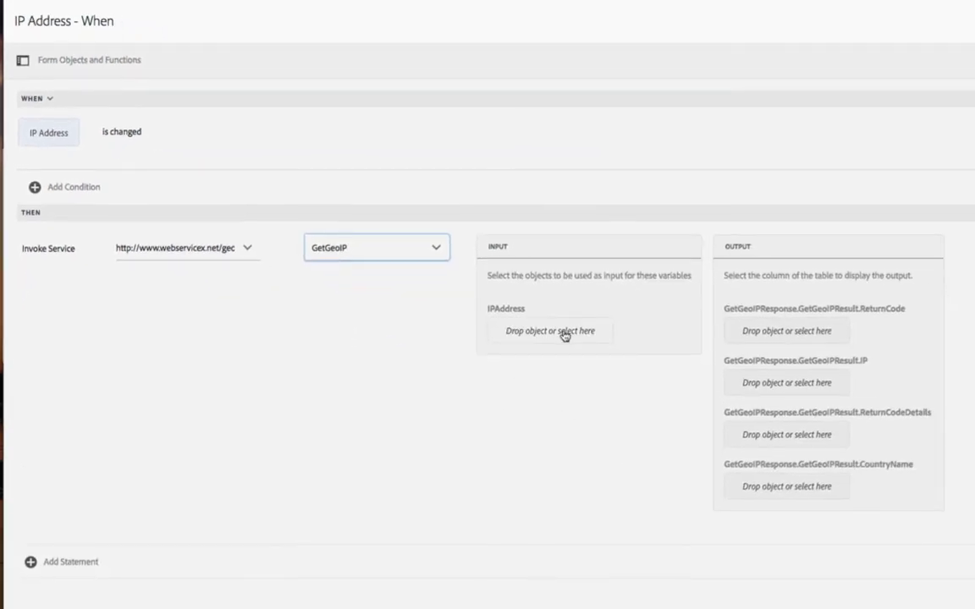
{"action": "scroll", "coordinate": [723, 403], "scroll_direction": "down", "scroll_amount": 1}
{"action": "scroll", "coordinate": [796, 409], "scroll_direction": "down", "scroll_amount": 3}
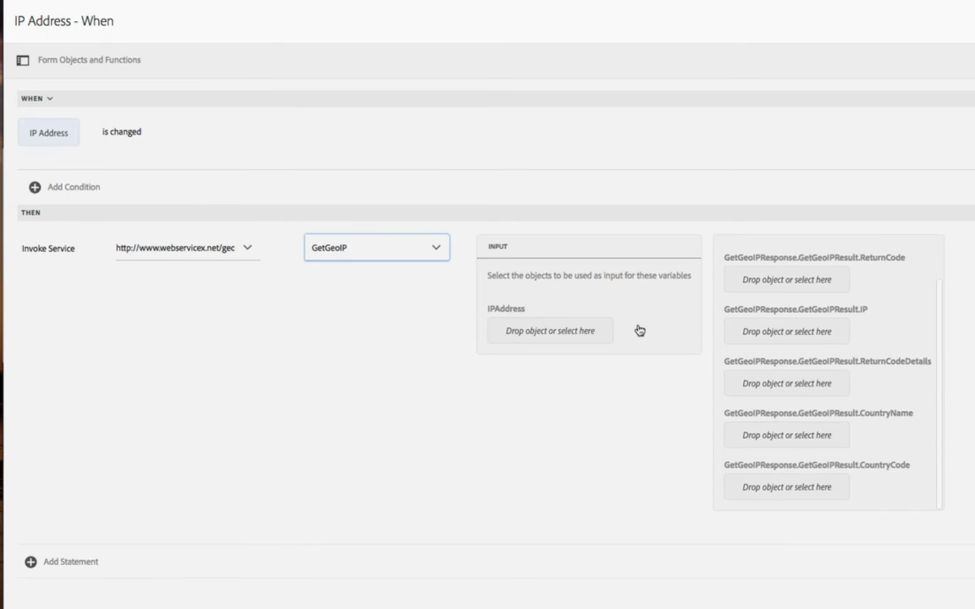
Step: Map the IP Address field to the service's IPAddress input and the Country field to its GetGeoIPResult.CountryCode output
{"action": "left_click", "coordinate": [12, 59]}
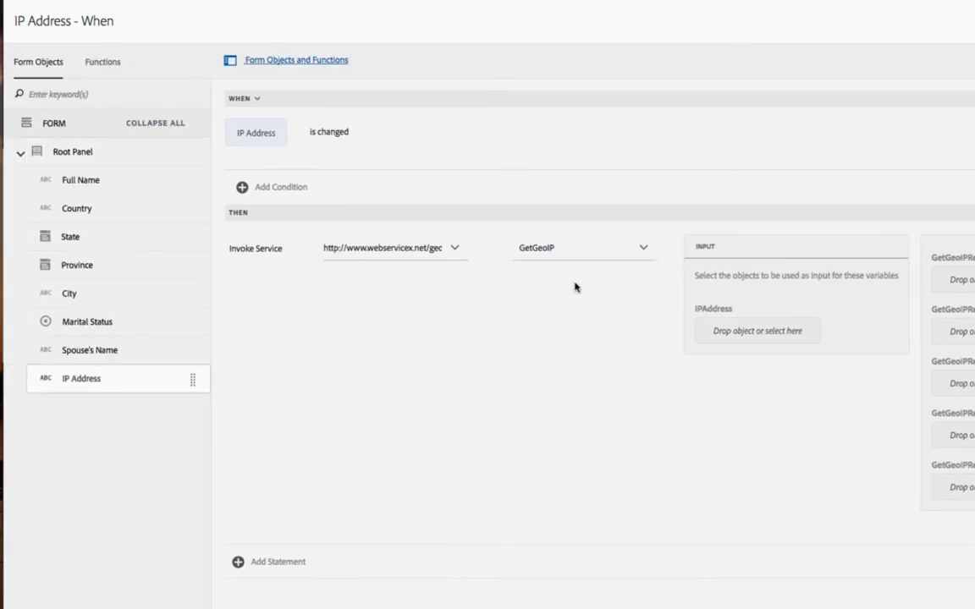
{"action": "left_click_drag", "start_coordinate": [191, 373], "coordinate": [759, 327]}
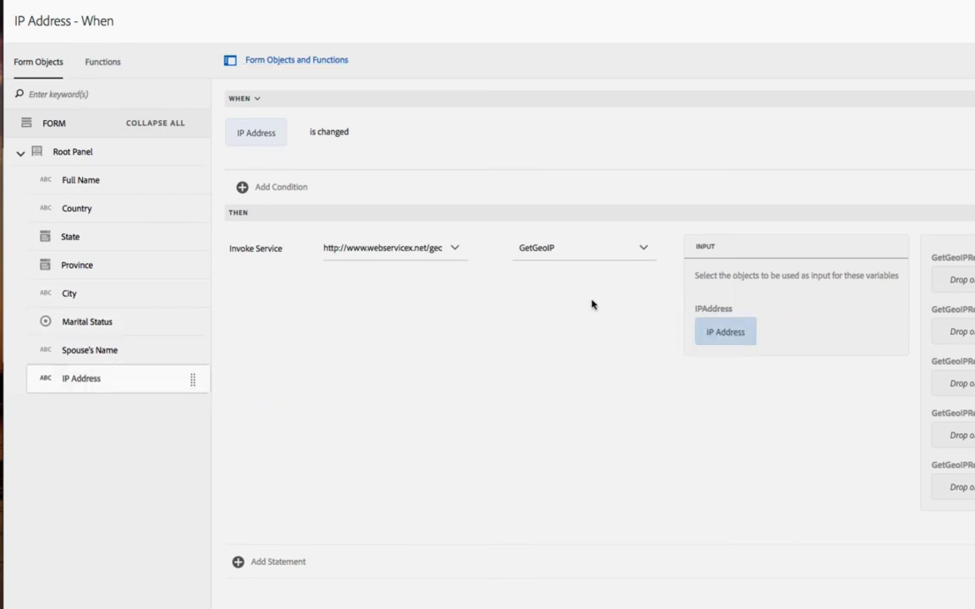
{"action": "left_click_drag", "start_coordinate": [85, 199], "coordinate": [972, 496]}
{"action": "left_click_drag", "start_coordinate": [72, 199], "coordinate": [944, 485]}
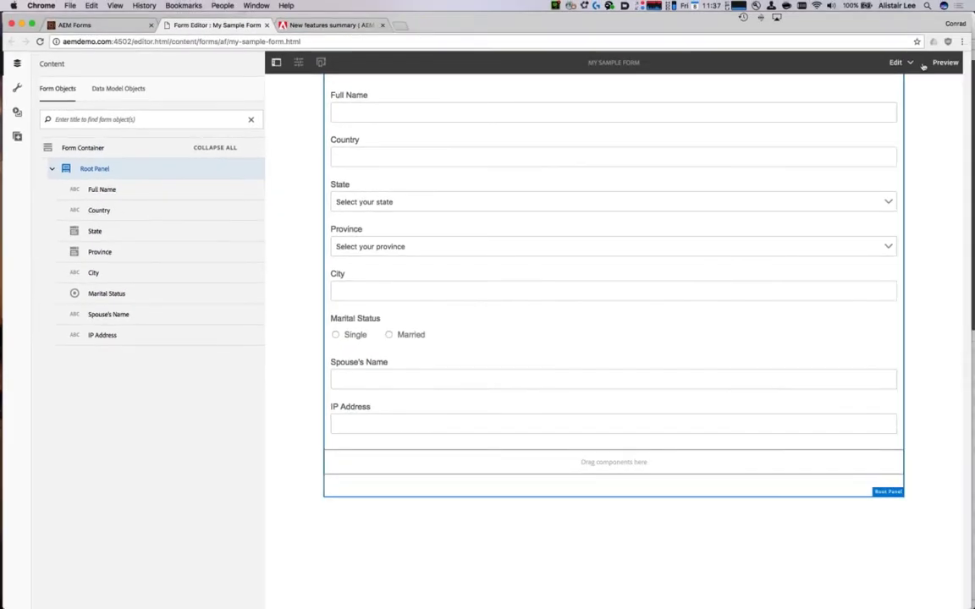
Step: Preview the form to check the IP Address and Country fields, and reload the page
{"action": "left_click", "coordinate": [927, 62]}
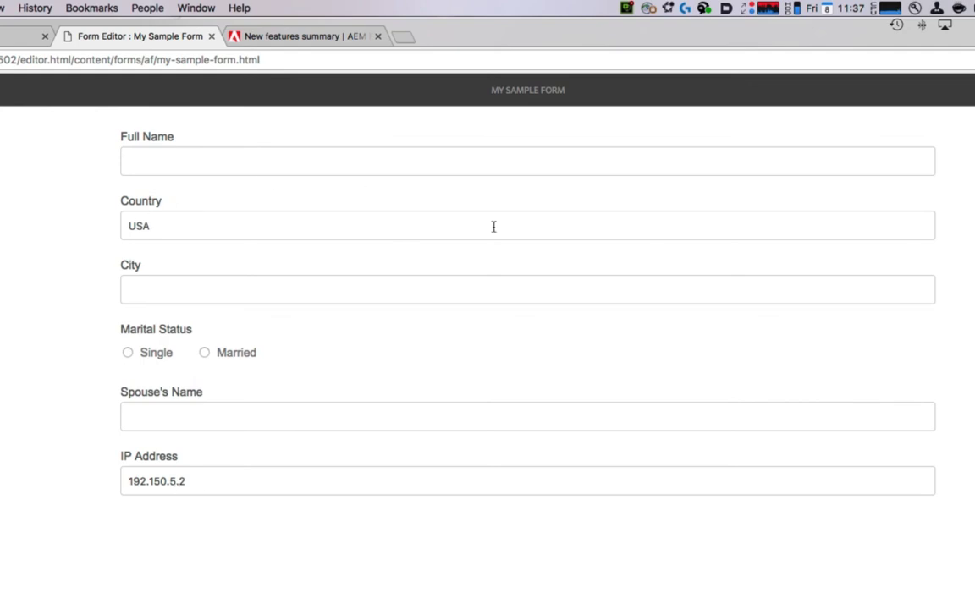
{"action": "key", "text": "super+r"}
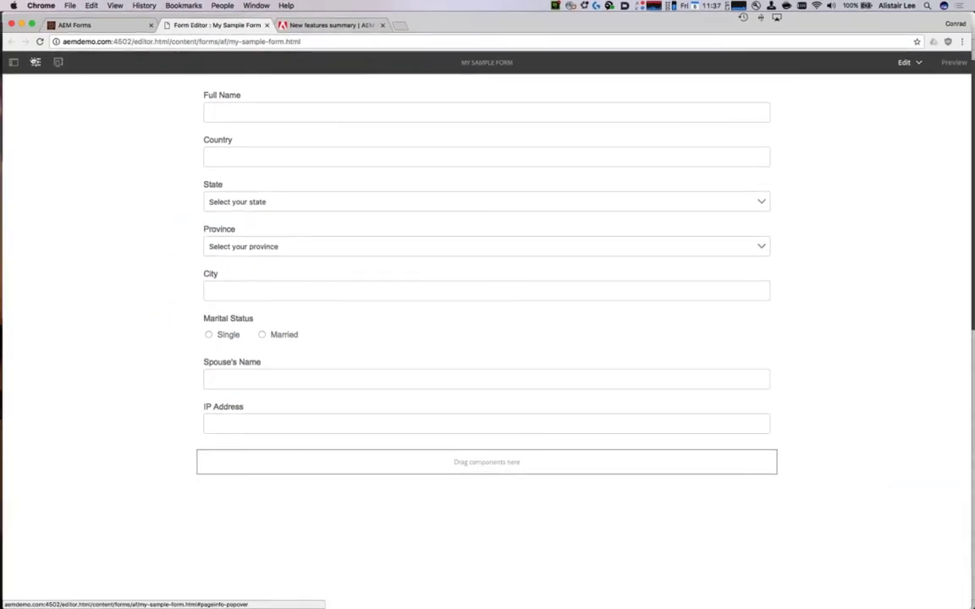
Step: Open the rule editor from the form container and disable the "Marital Status - Value Commit" rule
{"action": "left_click", "coordinate": [35, 62]}
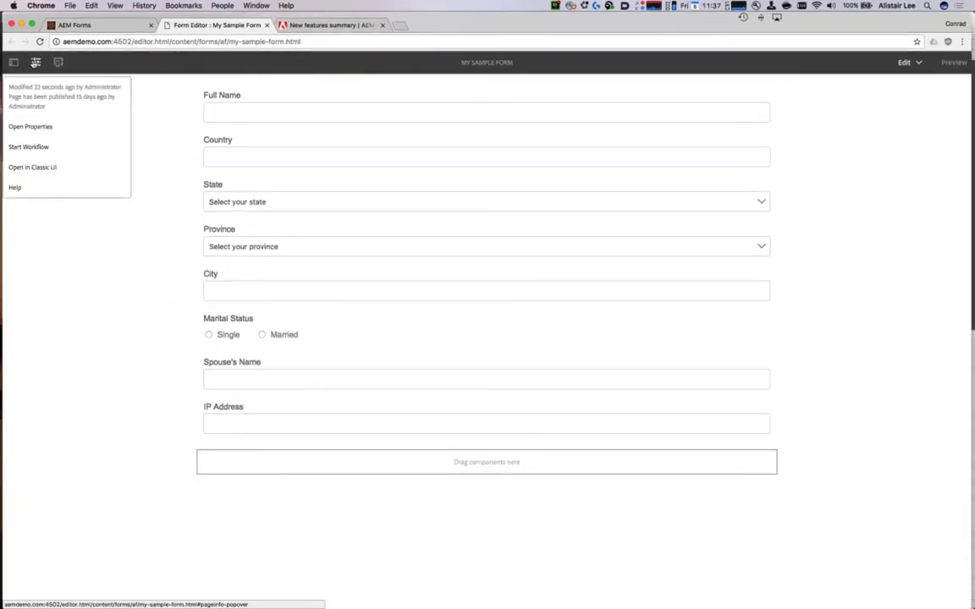
{"action": "left_click", "coordinate": [172, 100]}
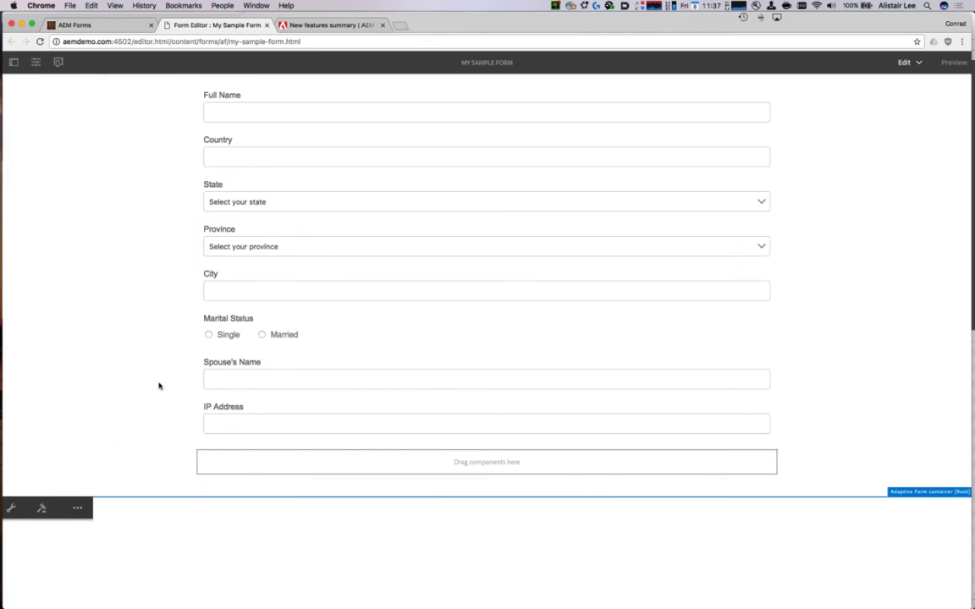
{"action": "left_click", "coordinate": [39, 509]}
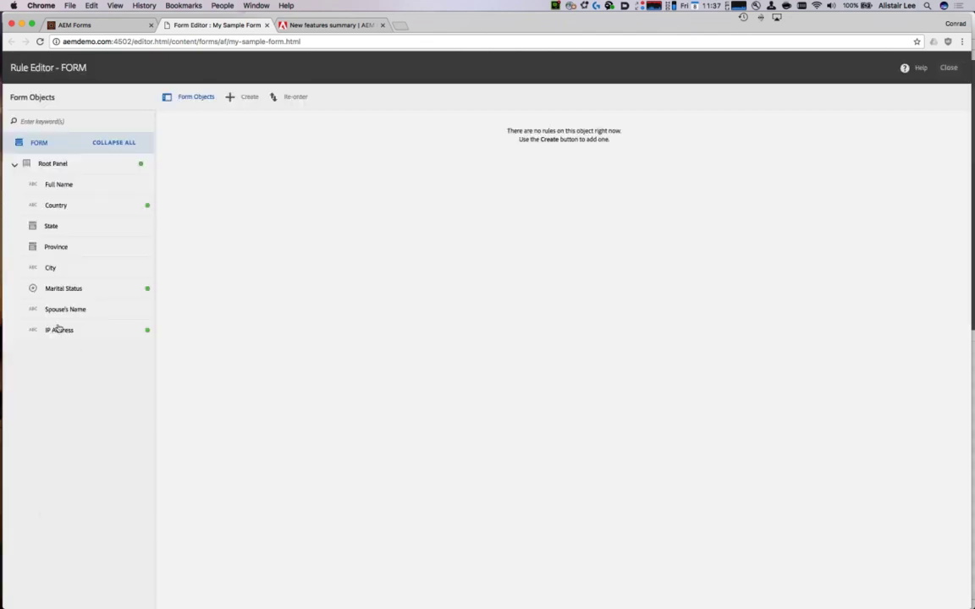
{"action": "left_click", "coordinate": [87, 292]}
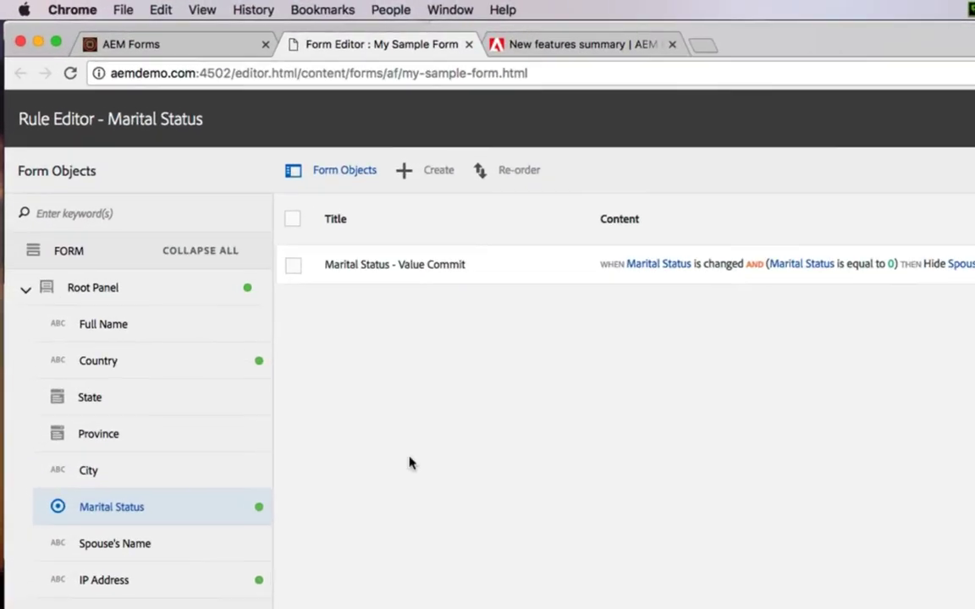
{"action": "left_click", "coordinate": [293, 265]}
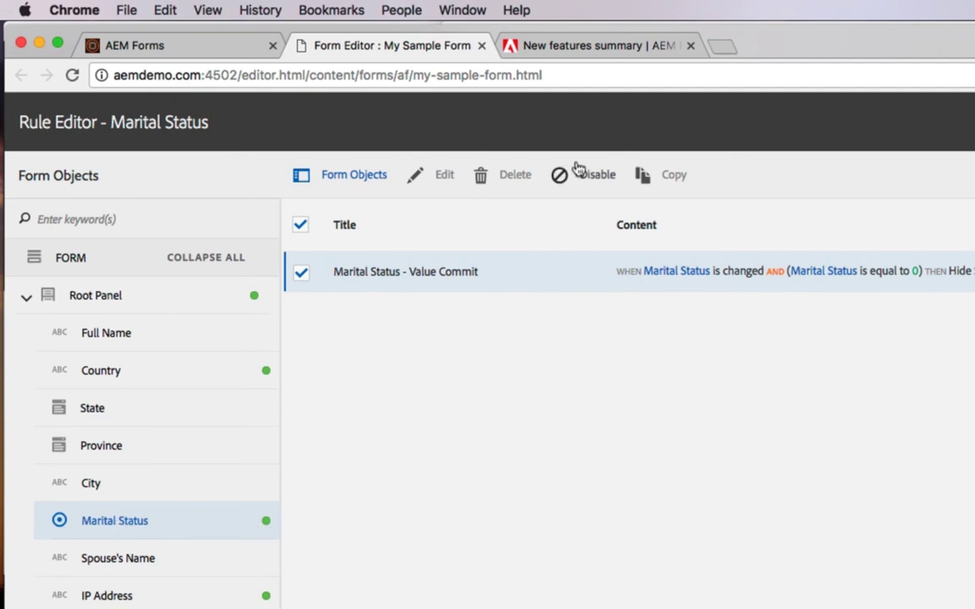
{"action": "left_click", "coordinate": [588, 172]}
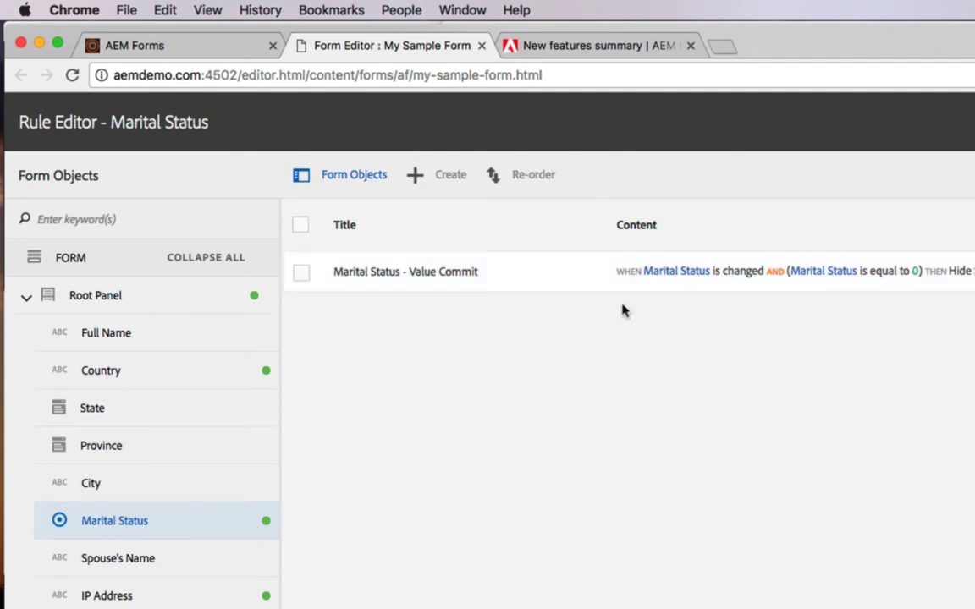